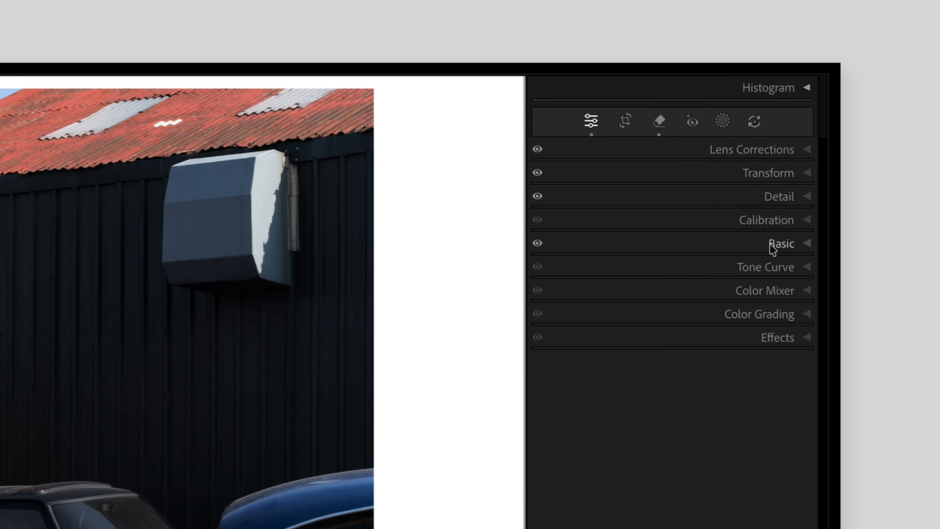
Open the Customize Develop Panel dialog to review the custom panel order.
right_click(771, 247)
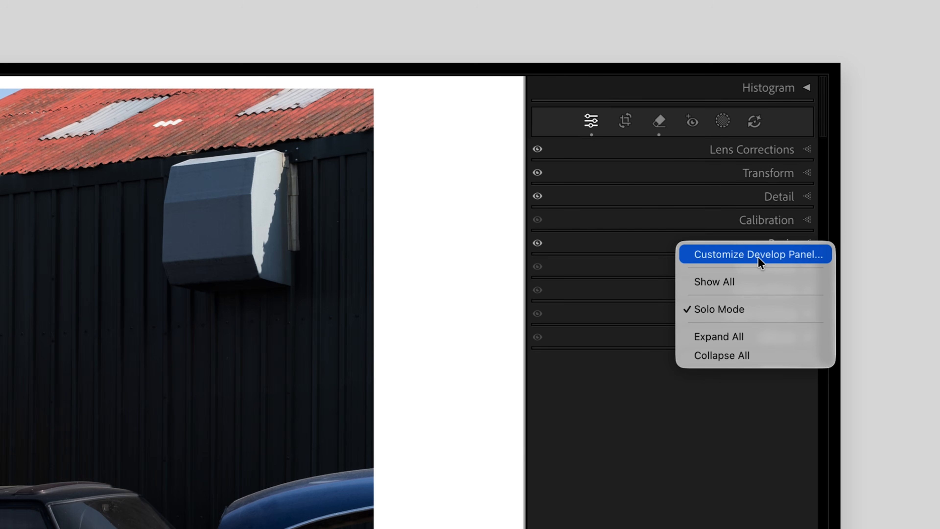
left_click(759, 259)
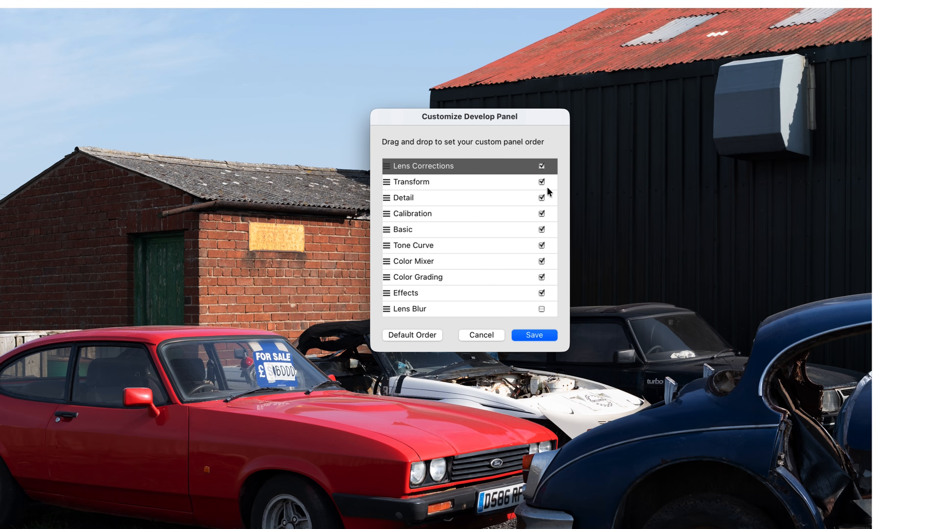
mouse_move(390, 199)
left_mouse_down()
mouse_move(391, 218)
mouse_move(388, 203)
left_mouse_up()
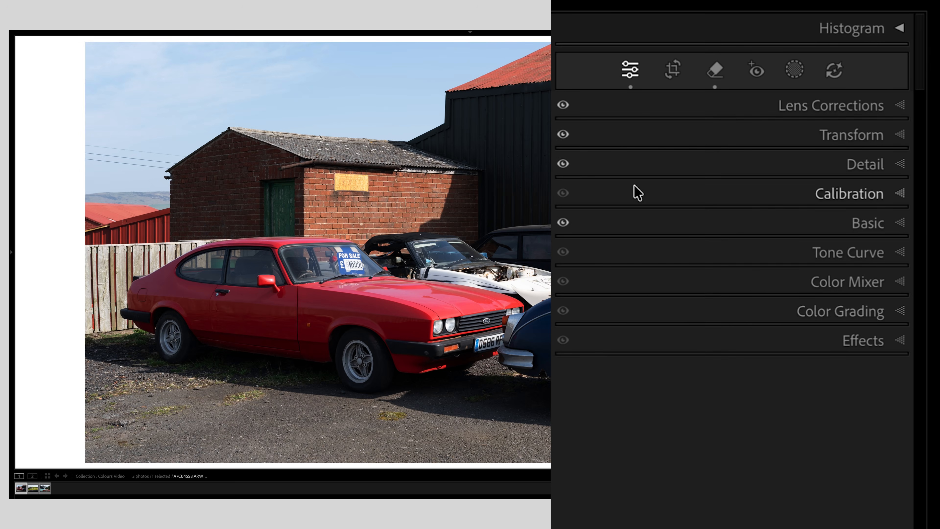
Expand and collapse the Lens Corrections and Detail panels to inspect their settings.
left_click(831, 108)
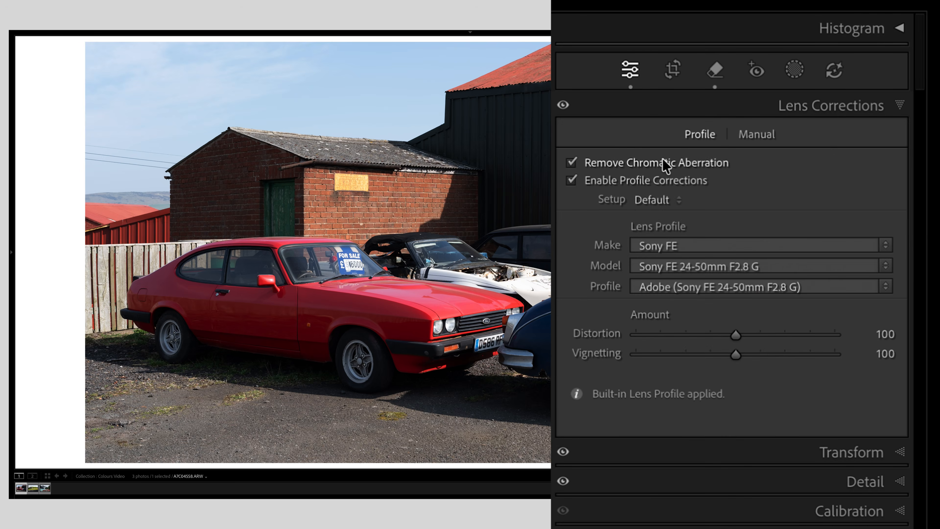
left_click(841, 112)
left_click(880, 171)
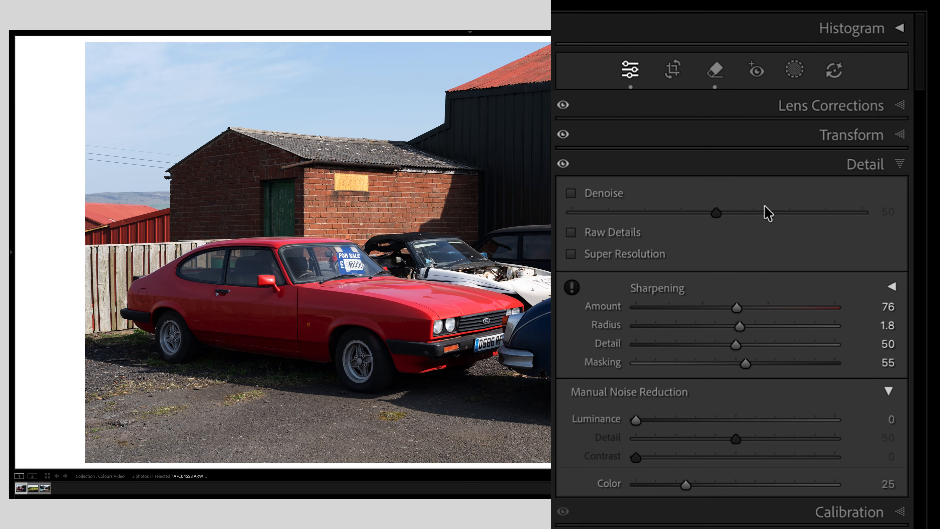
left_click(864, 172)
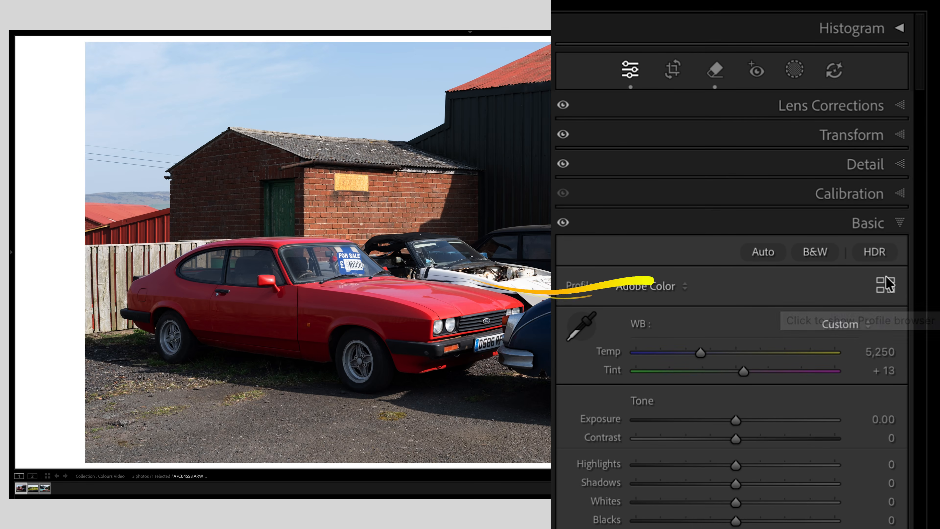
Open the profile browser, expand the Camera Matching group, and apply the Camera SH profile.
left_click(681, 285)
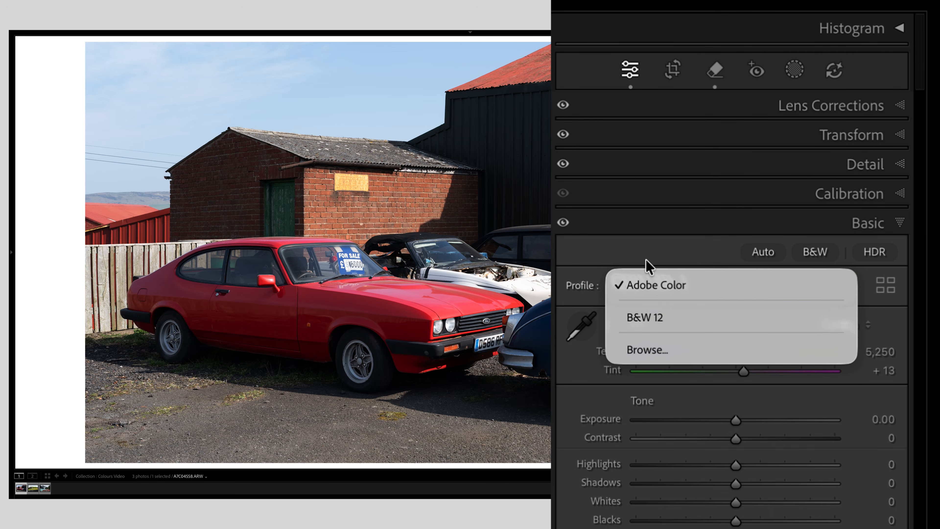
left_click(585, 279)
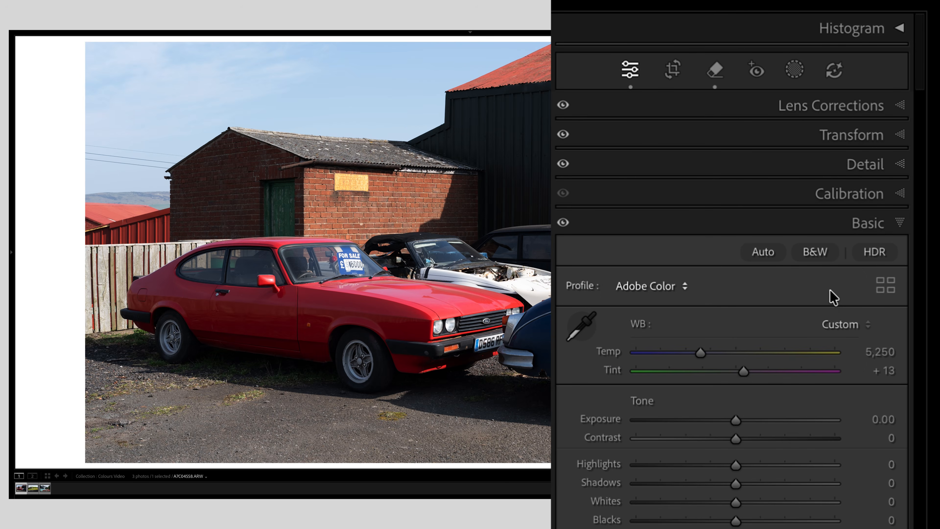
left_click(888, 286)
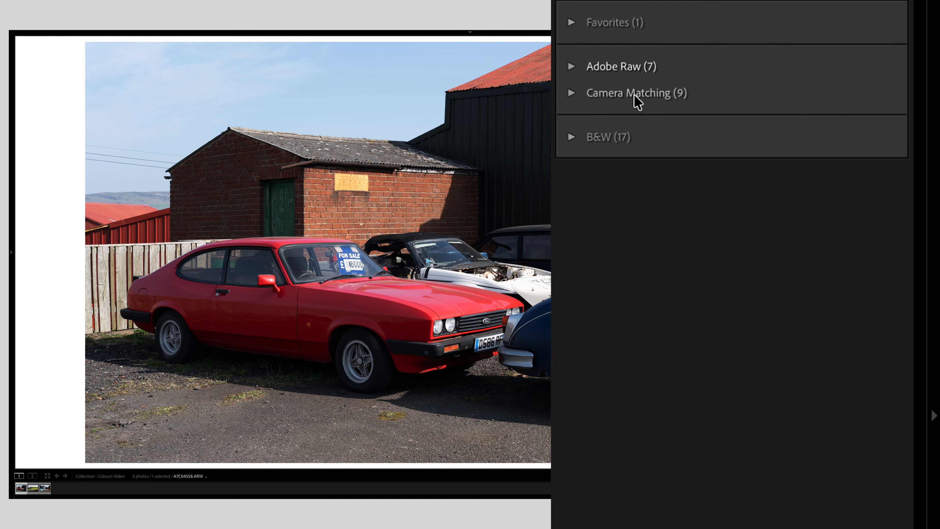
left_click(588, 95)
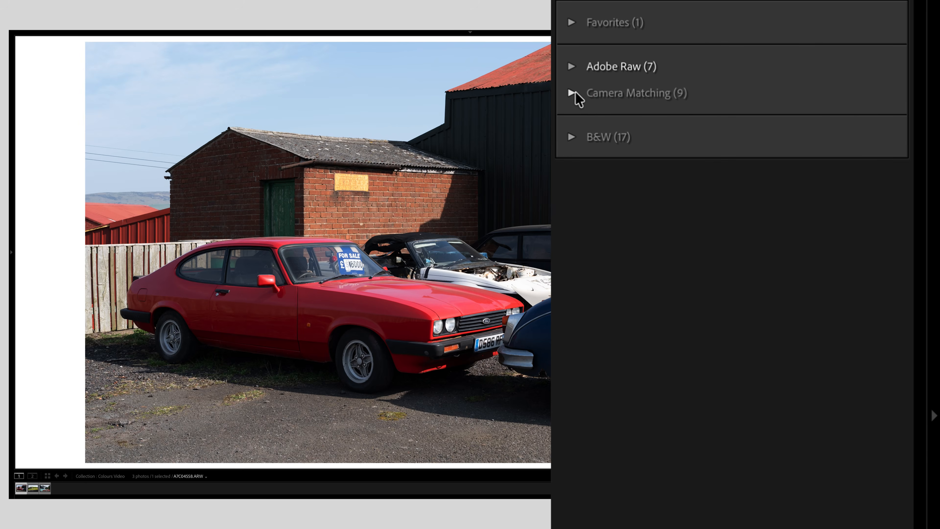
left_click(576, 93)
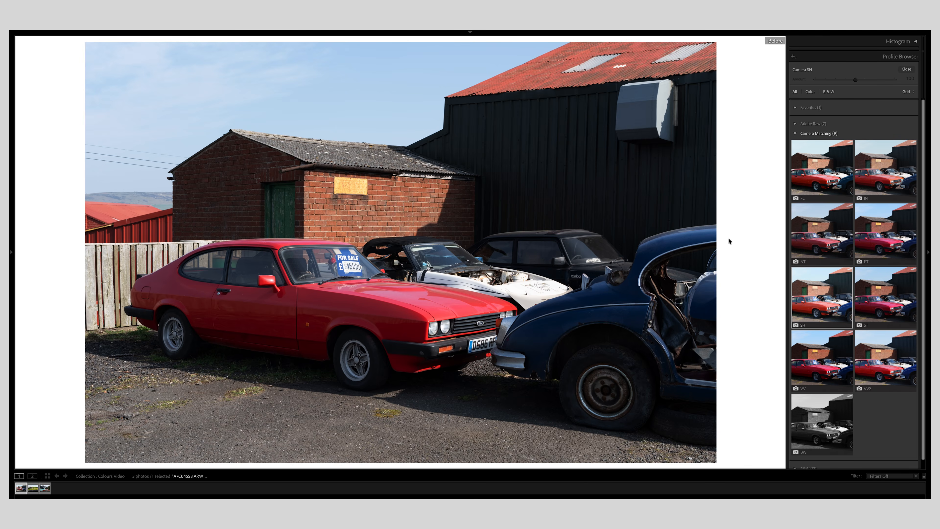
key("backslash")
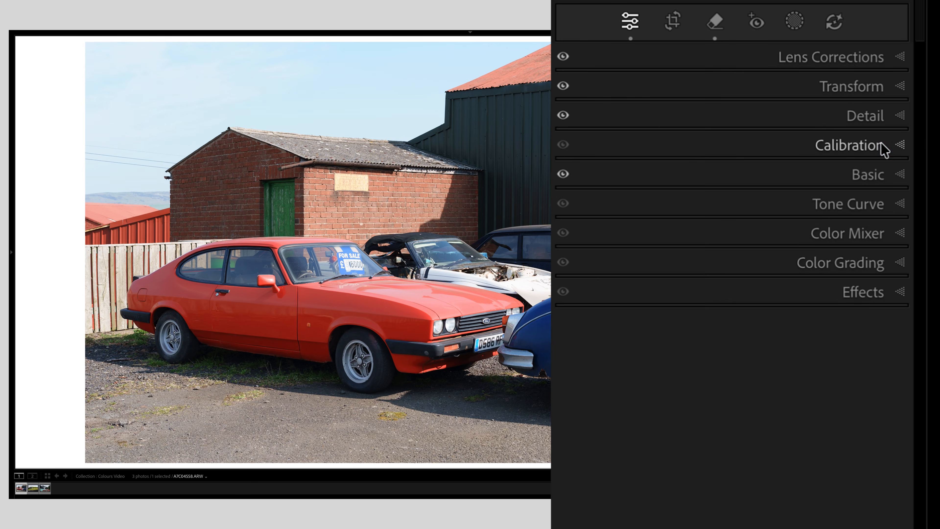
left_click(884, 149)
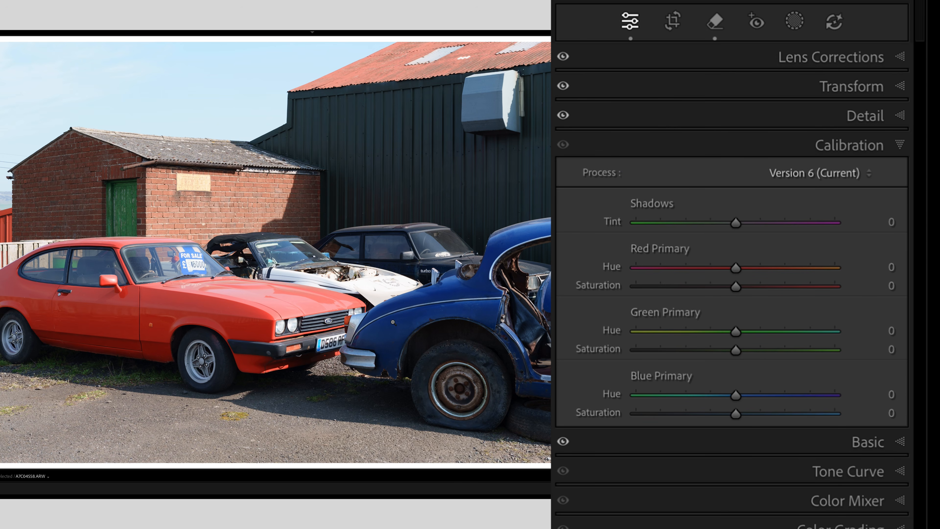
Push the Calibration Red Primary Hue to +100 and reset it to 0.
left_click(354, 140)
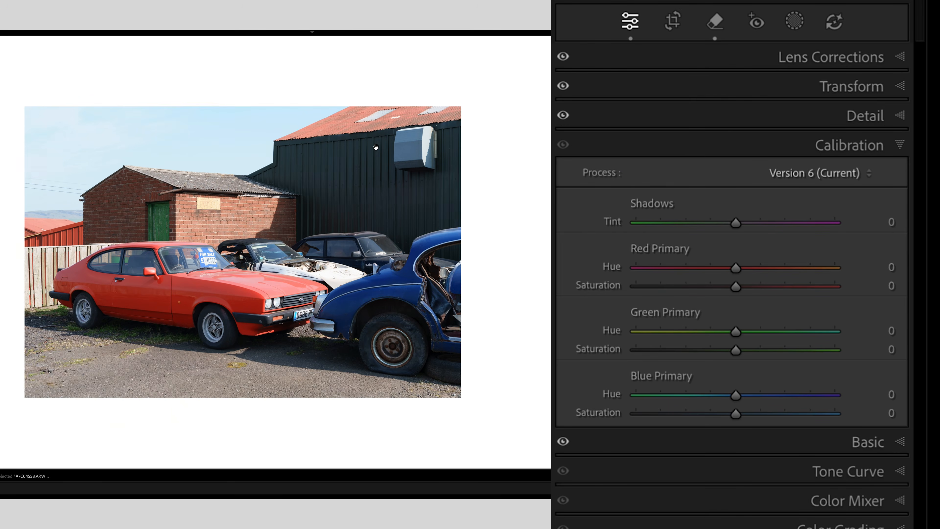
left_click(384, 151)
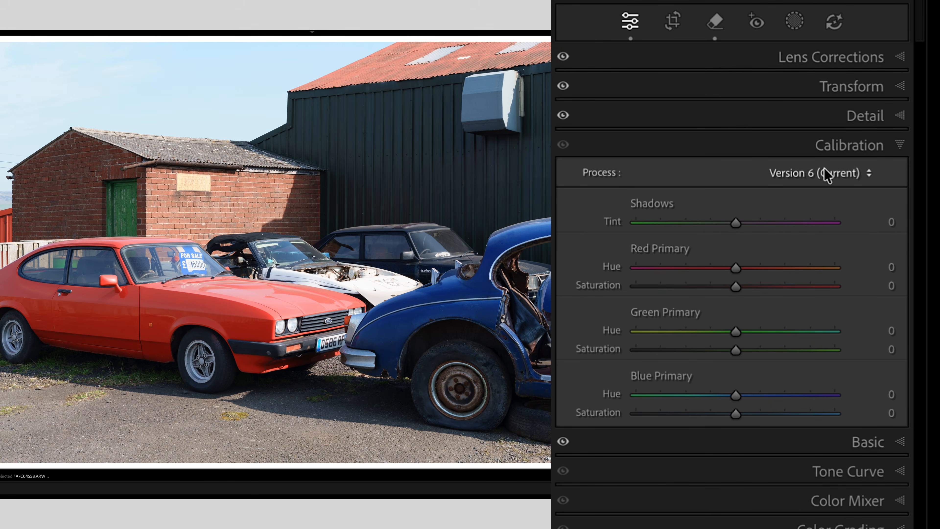
left_click_drag(737, 268, 933, 266)
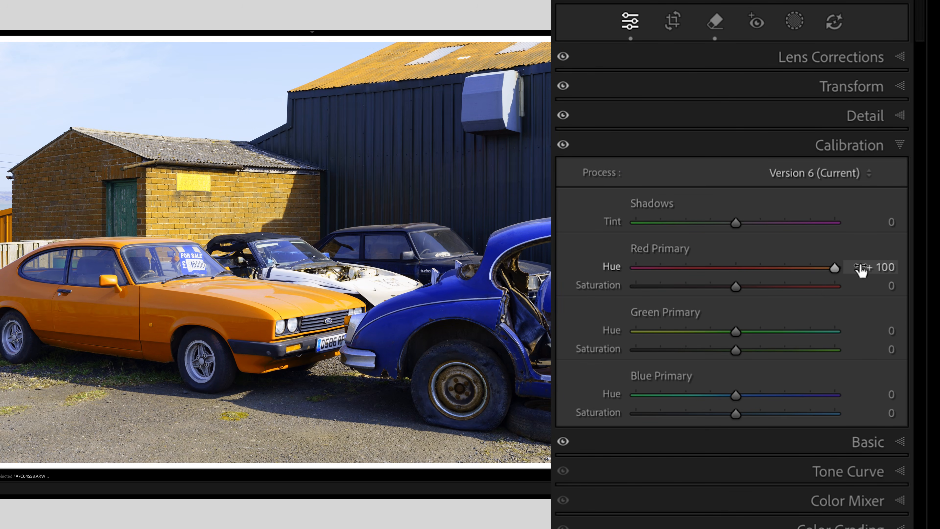
double_click(834, 267)
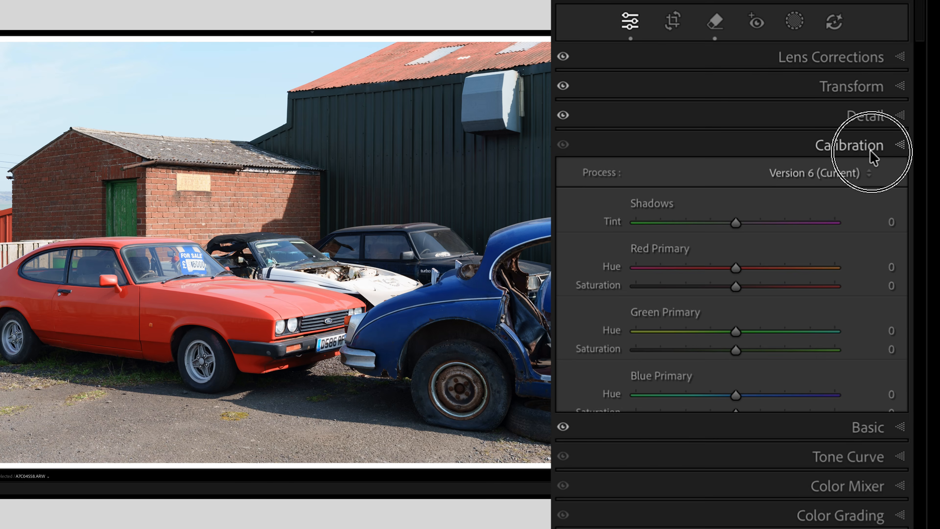
Drag the Calibration Blue Primary Hue slider to its maximum.
left_click(872, 151)
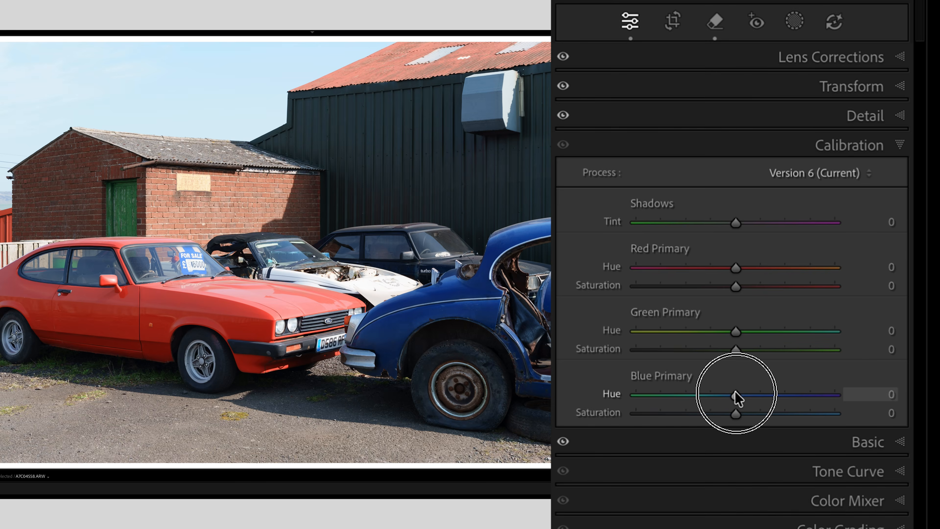
left_click_drag(735, 396, 938, 378)
scroll(869, 407, "down", 1)
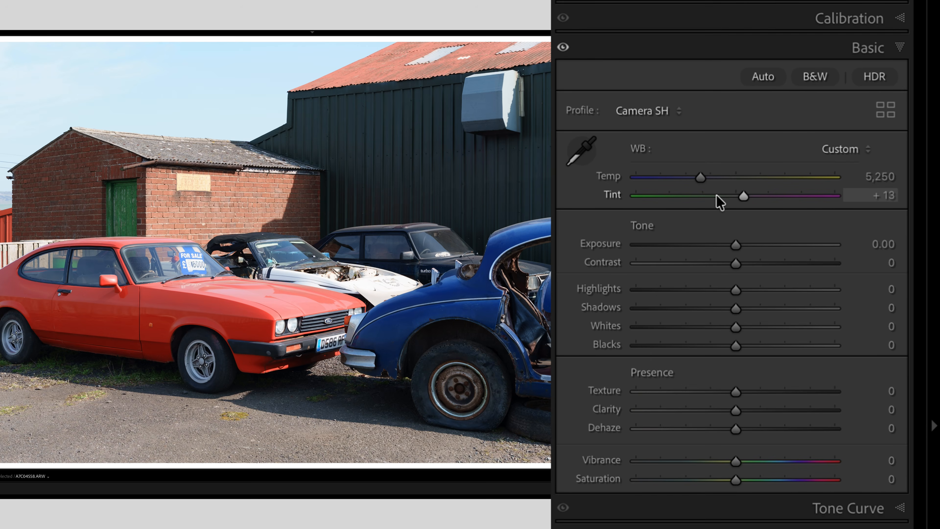
Set the white balance Temp to 5,500 and Tint to +8, and Contrast to +10.
left_click(872, 176)
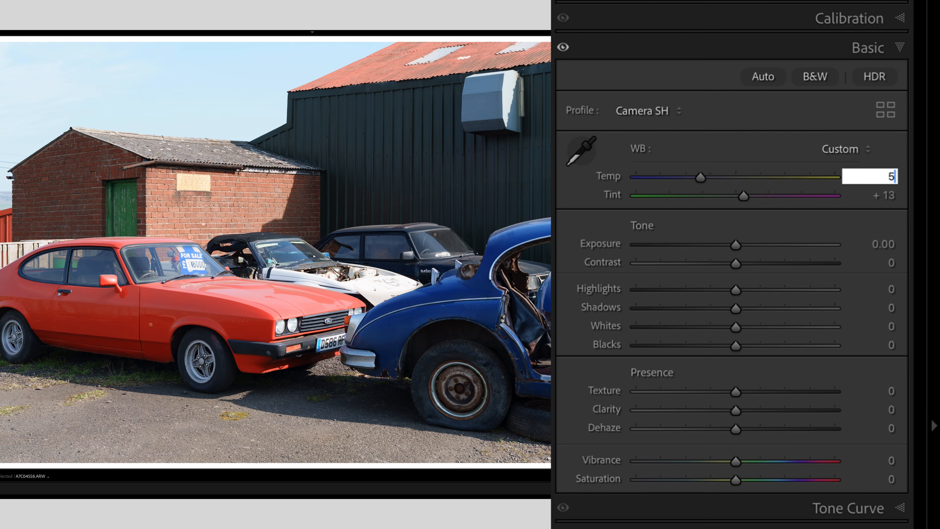
key("Return")
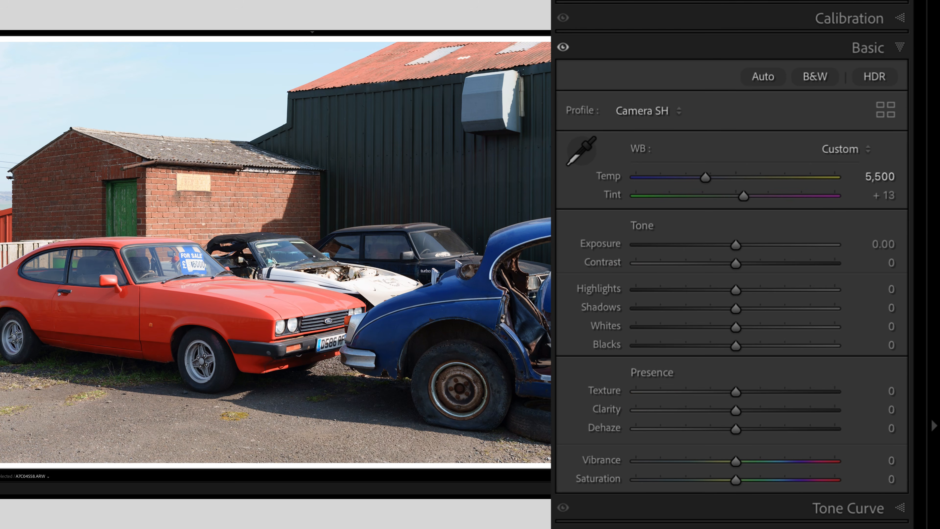
left_click(882, 197)
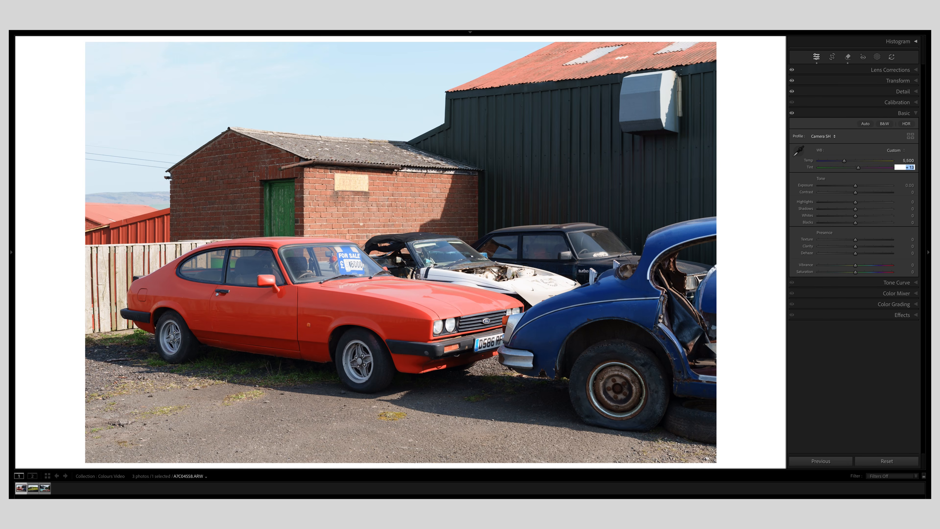
type("8")
key("Return")
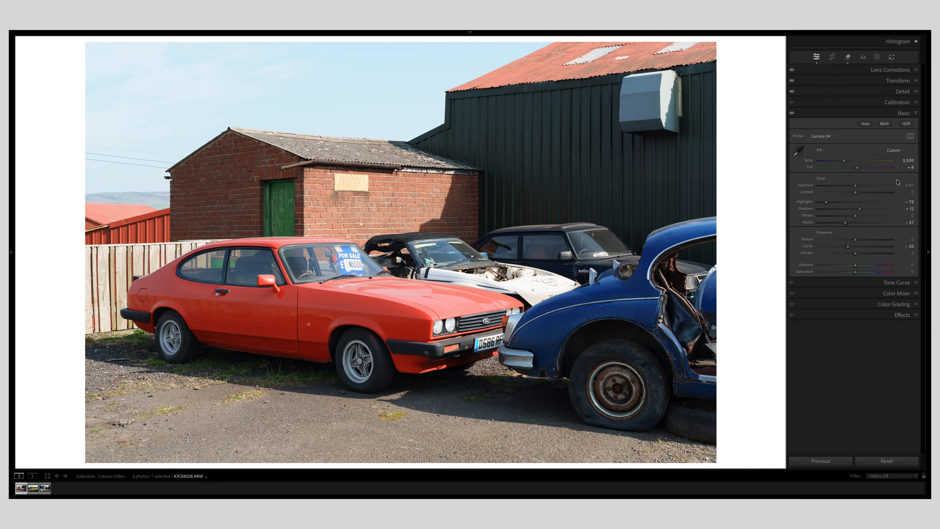
left_click(908, 193)
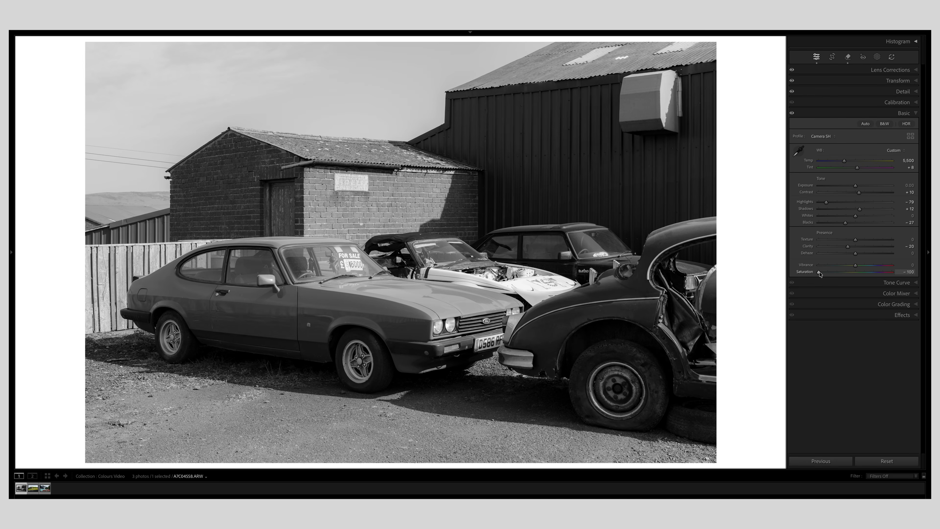
Drop Saturation to -100 to show a monochrome image, then reset it to 0.
double_click(818, 273)
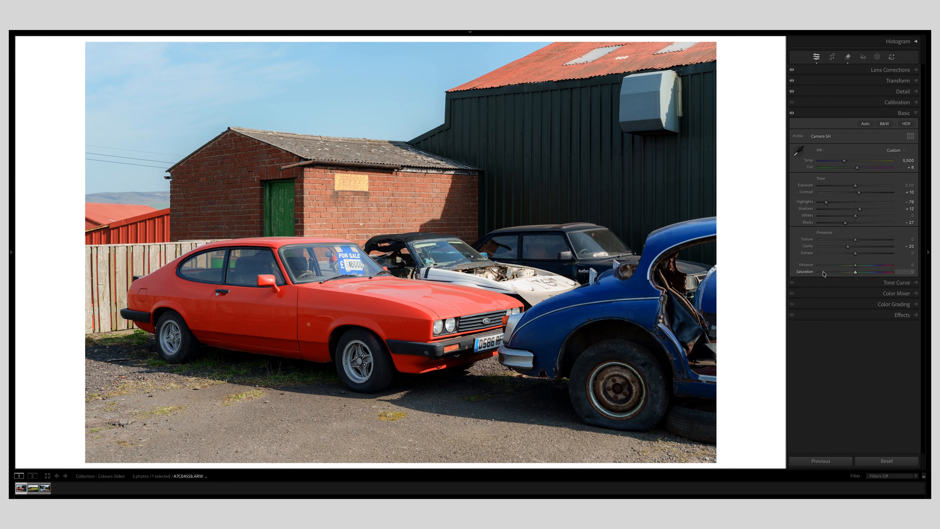
left_click_drag(829, 273, 778, 269)
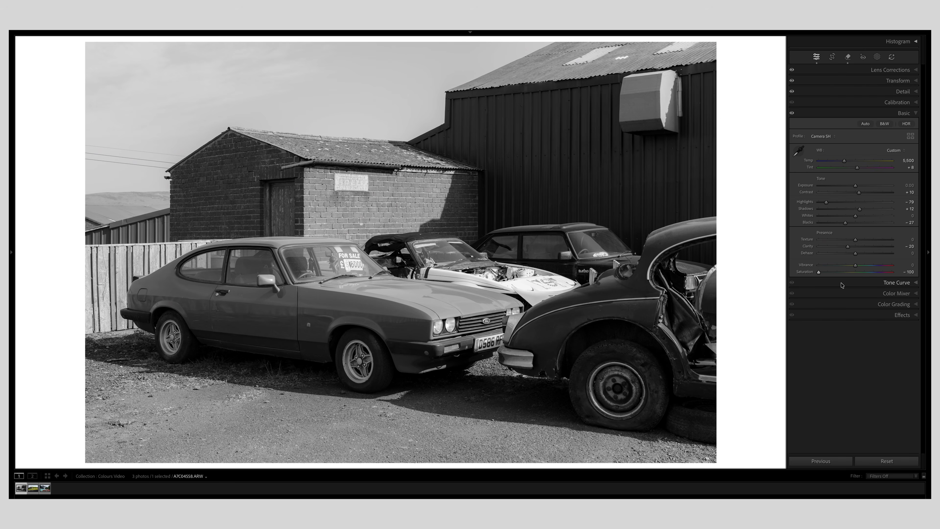
double_click(819, 273)
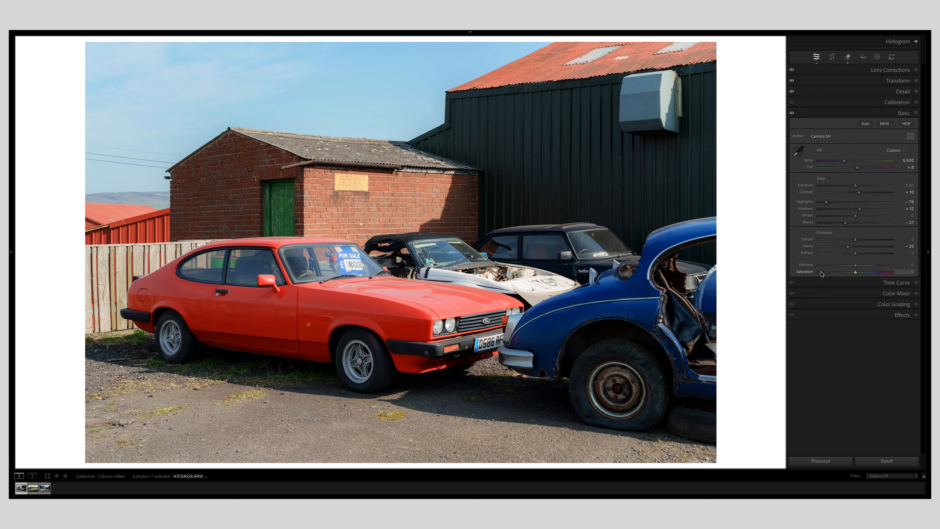
Set Vibrance to +10.
left_click_drag(835, 267, 790, 268)
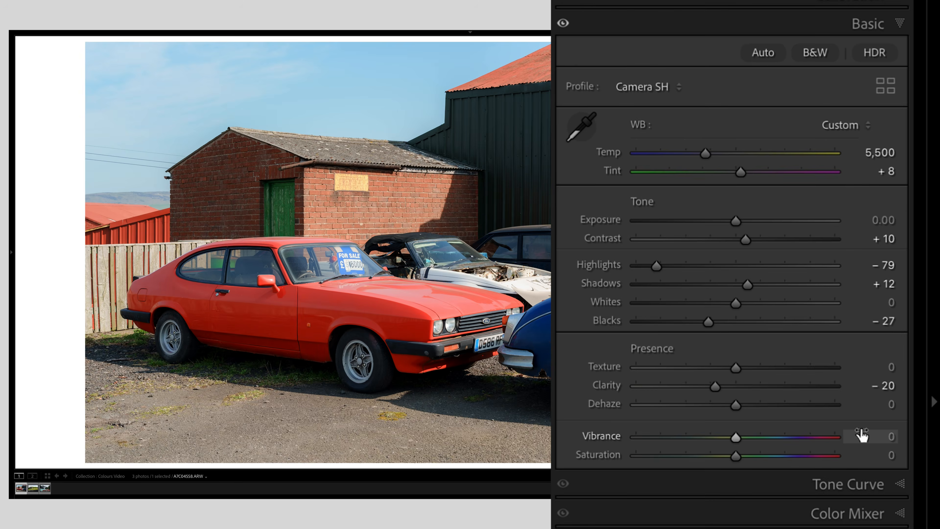
left_click(870, 436)
type("1")
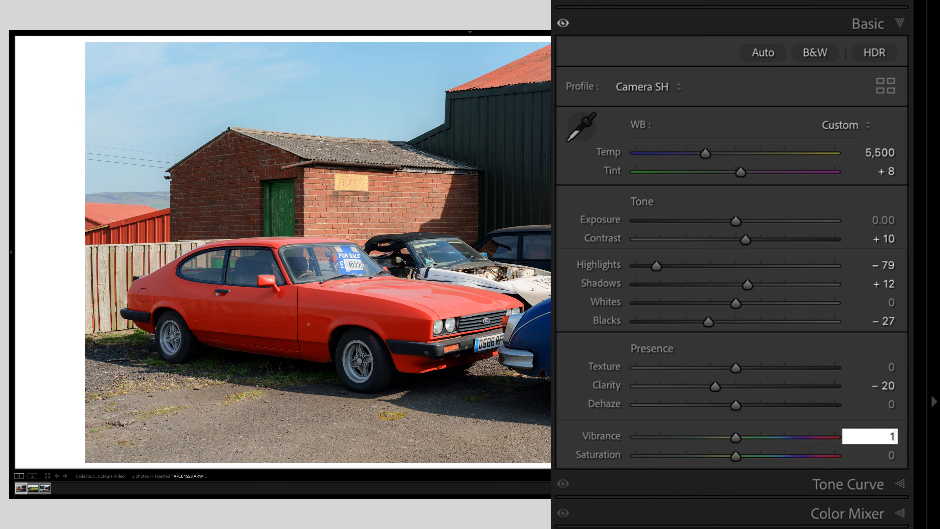
type("0")
key("Return")
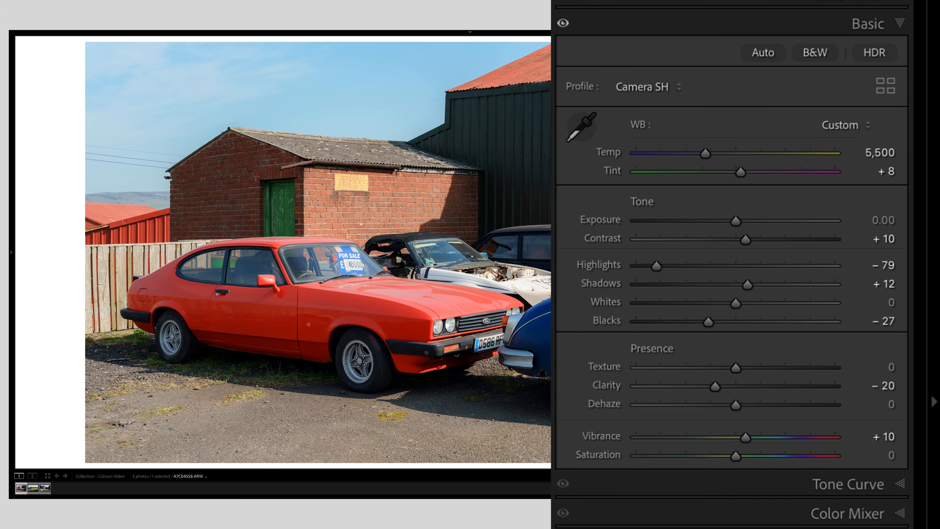
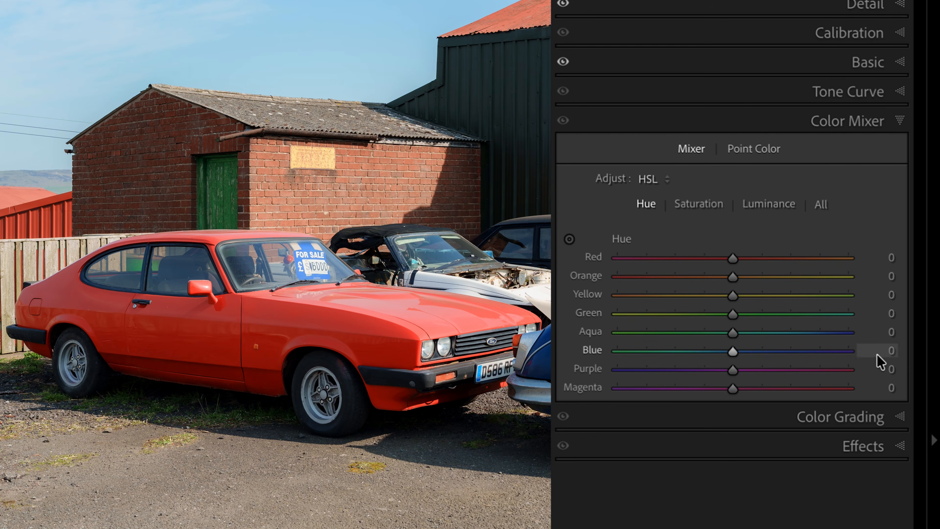
Set the Blue hue in the Color Mixer to -10.
type("-10")
key("Return")
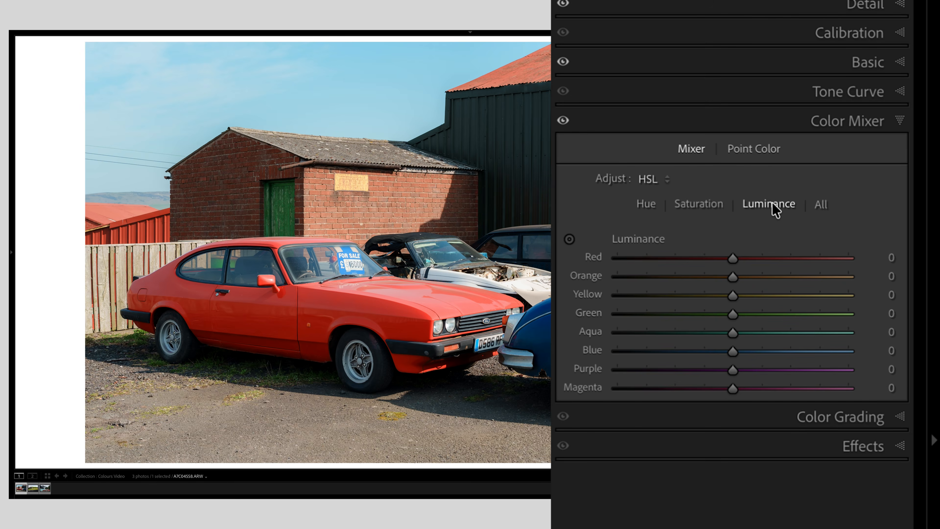
In the Color Mixer saturation controls, set Orange saturation to +25 and Red saturation to +20.
left_click(709, 204)
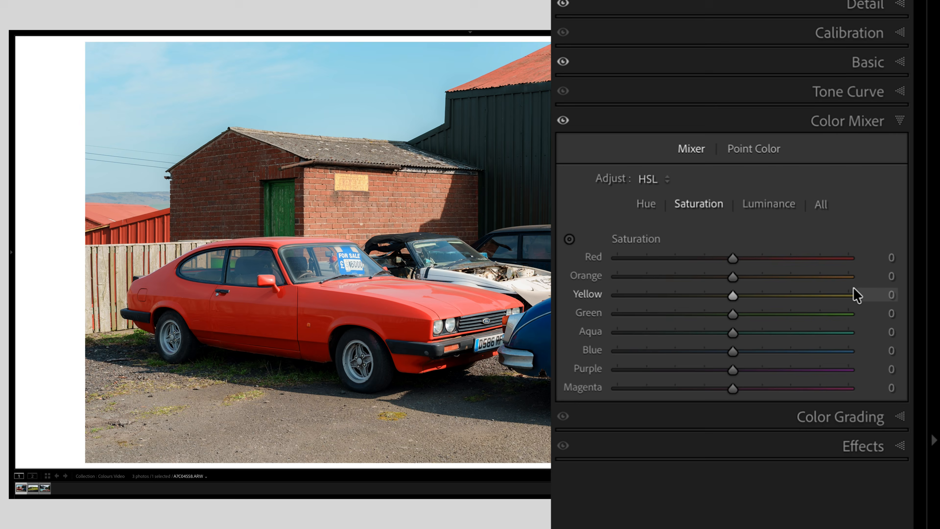
left_click(877, 276)
type("2")
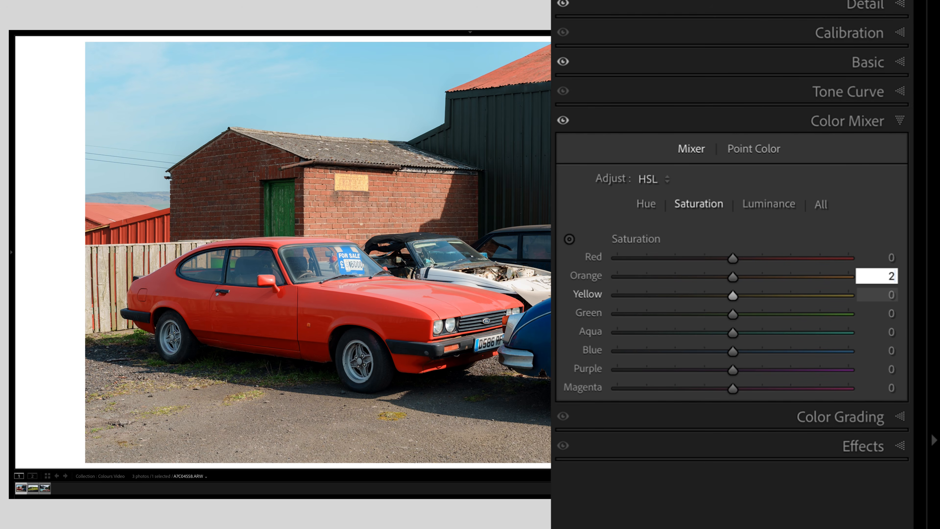
type("5")
key("Return")
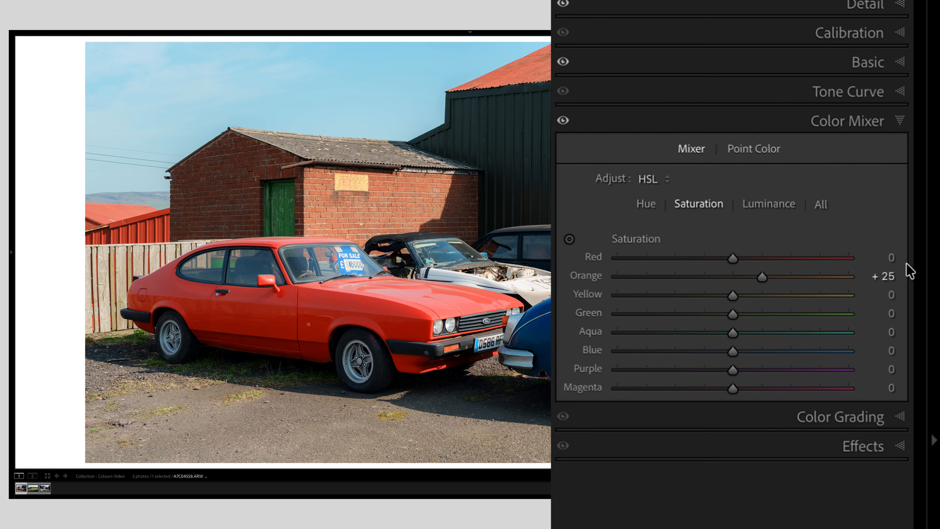
left_click(889, 257)
type("20")
key("Return")
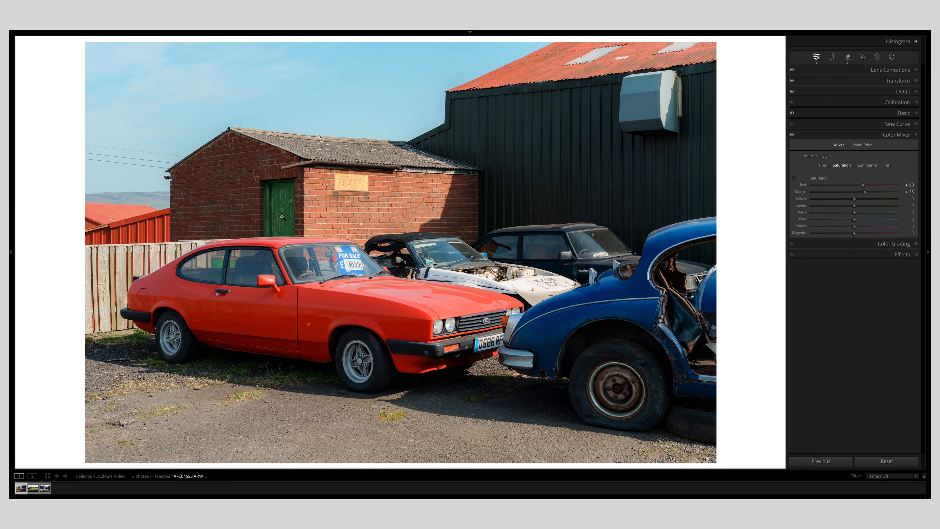
Reduce the Green saturation to -15 while inspecting the green door closely.
left_click(227, 266)
left_click(231, 264)
left_click(238, 264)
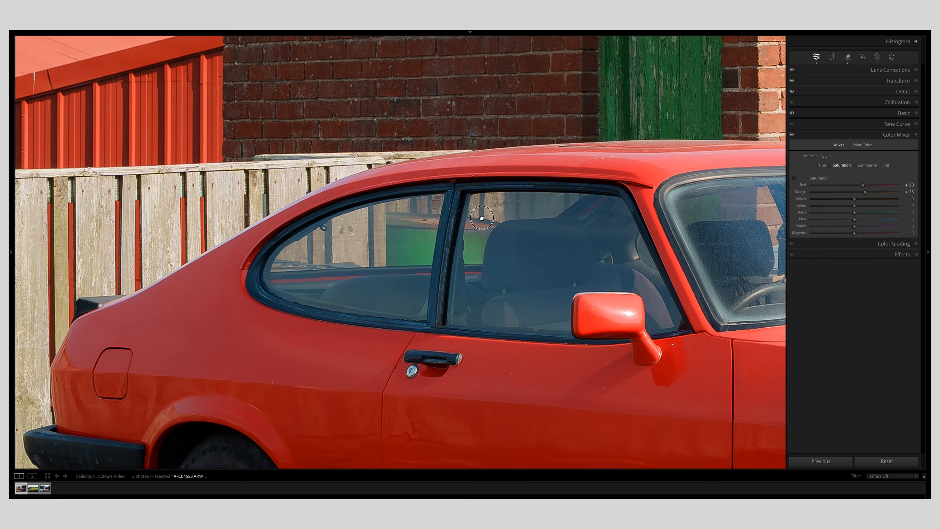
left_click_drag(477, 212, 347, 347)
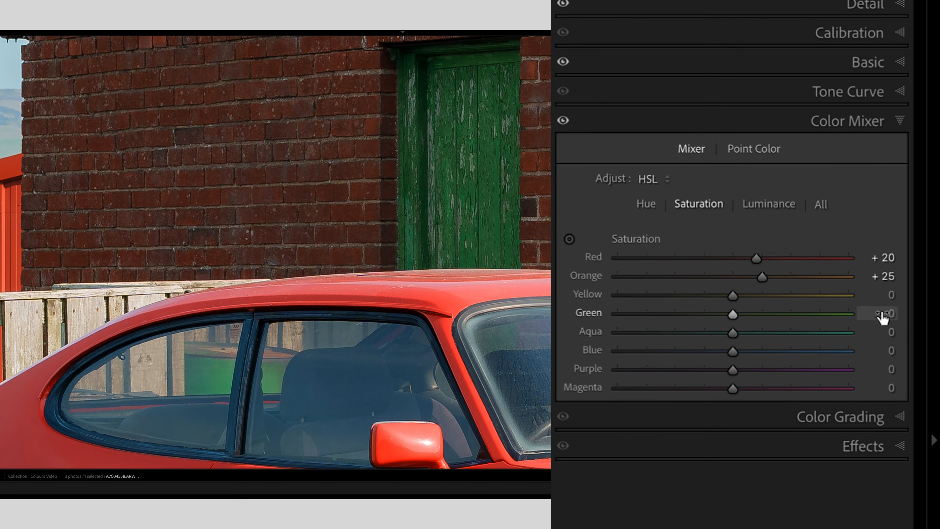
left_click(912, 206)
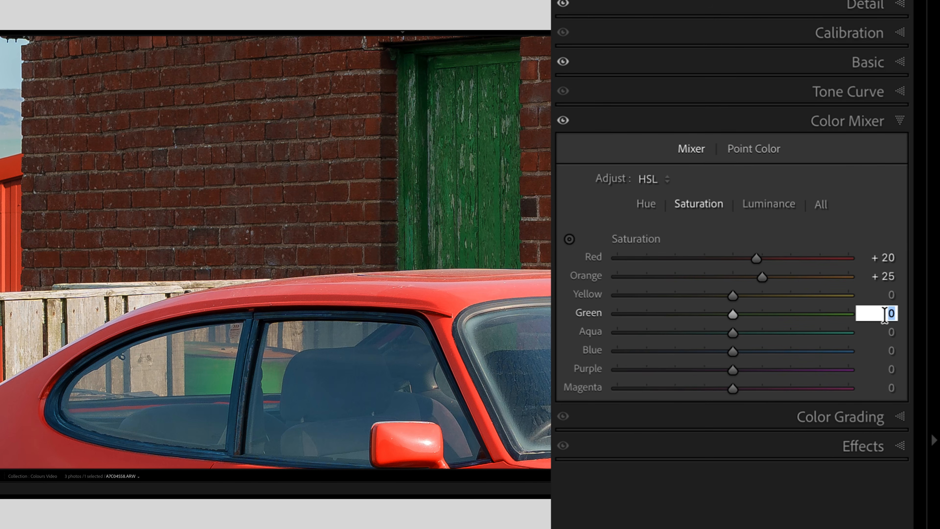
type("-15")
key("Return")
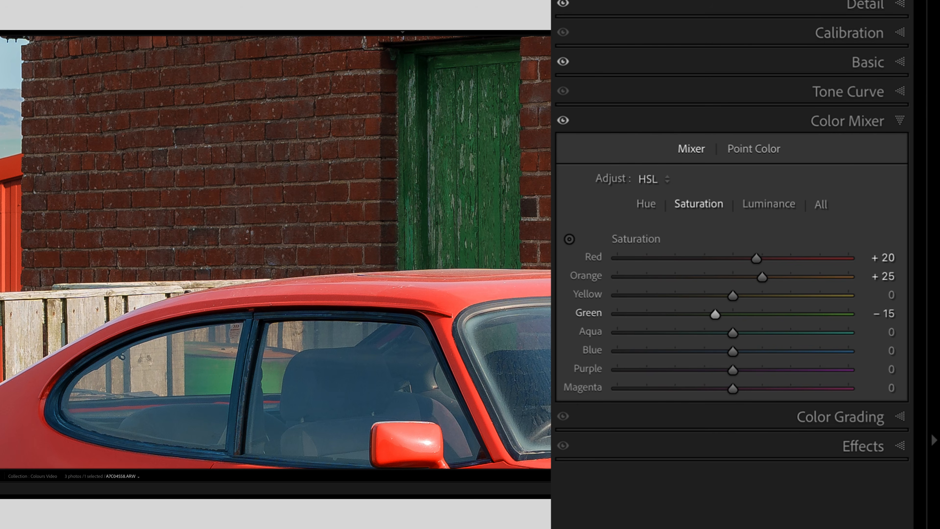
Set the Blue saturation to -10.
left_click(416, 160)
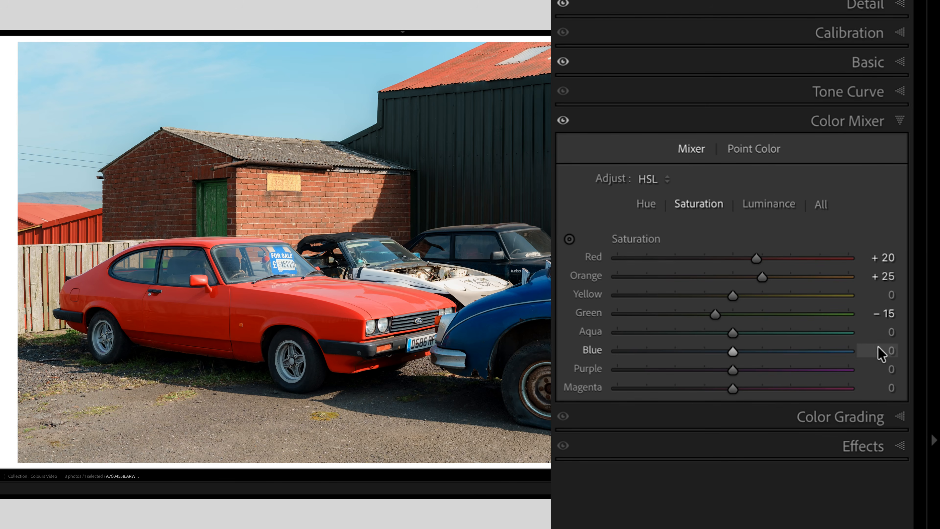
left_click(882, 351)
type("-10")
key("Return")
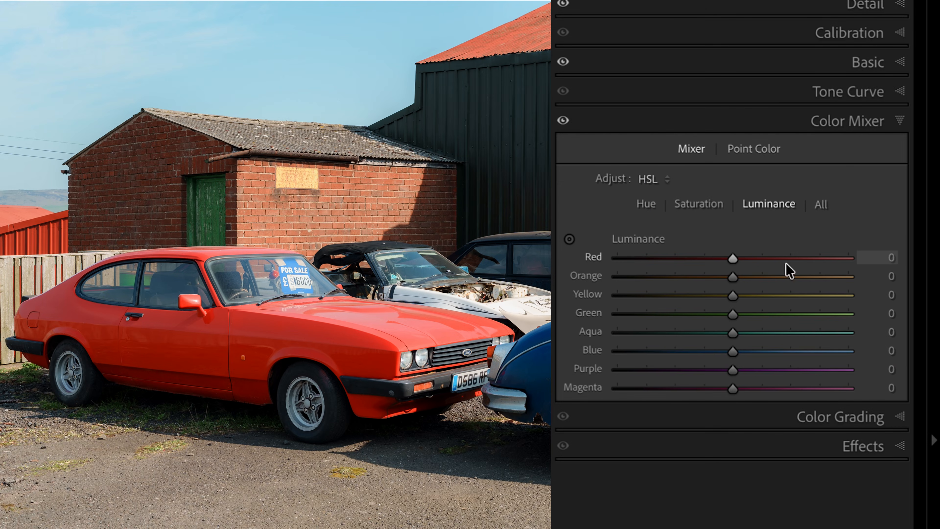
Raise the Red luminance to +25.
left_click(888, 257)
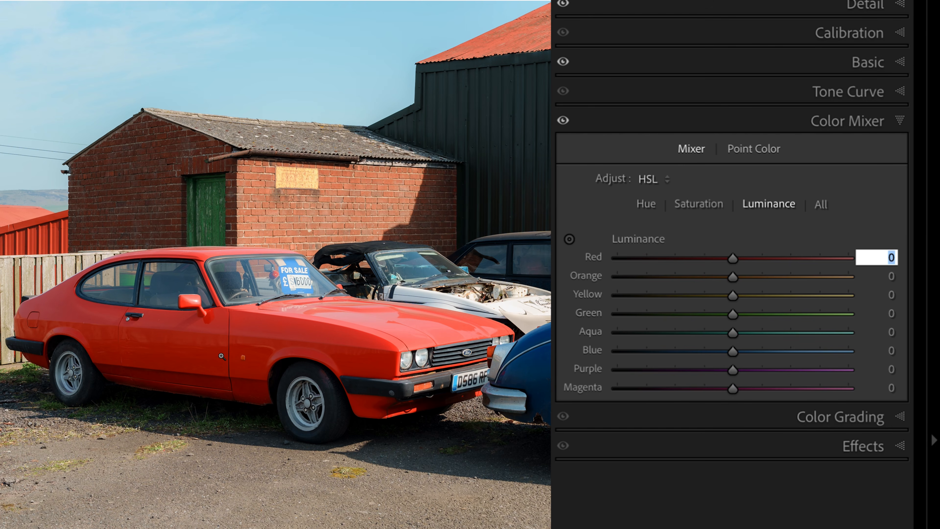
type("25")
key("Return")
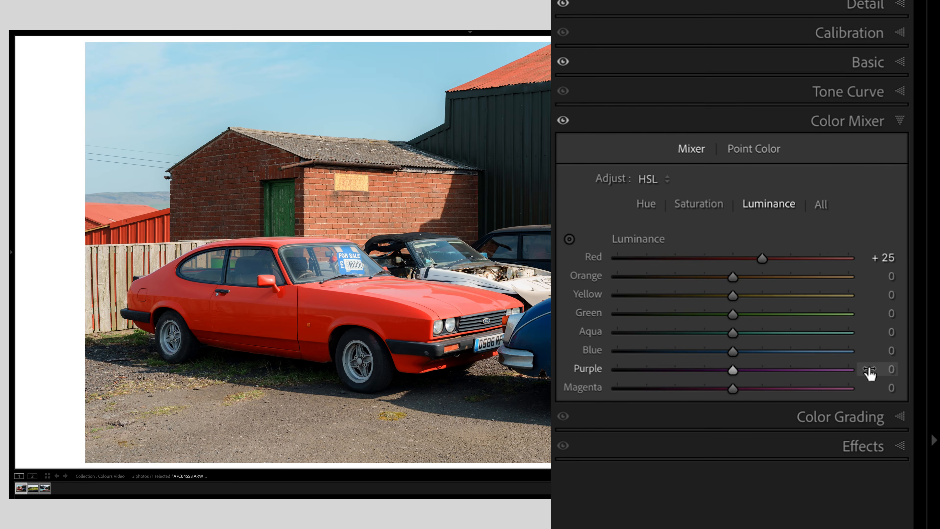
Set the Blue luminance to +20 and the Green luminance to -40.
left_click(913, 219)
type("20")
key("Return")
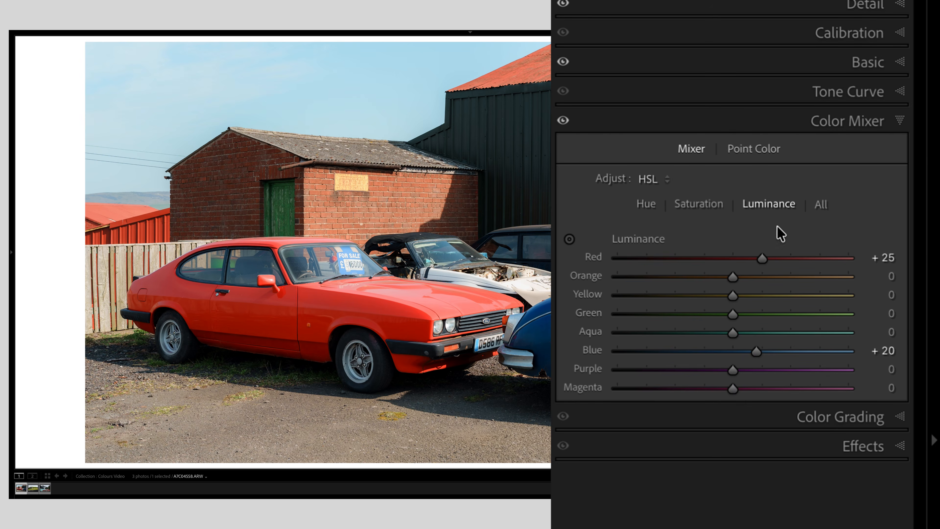
left_click(872, 314)
type("-40")
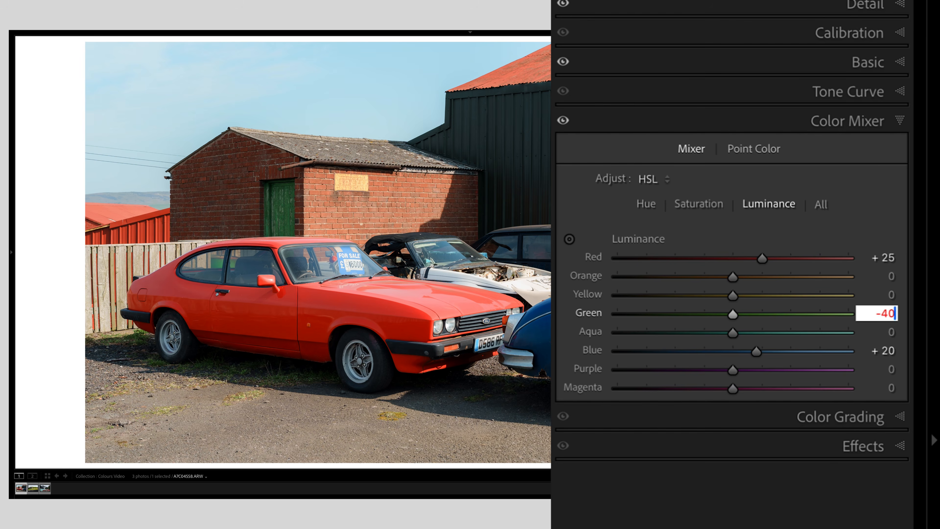
key("Return")
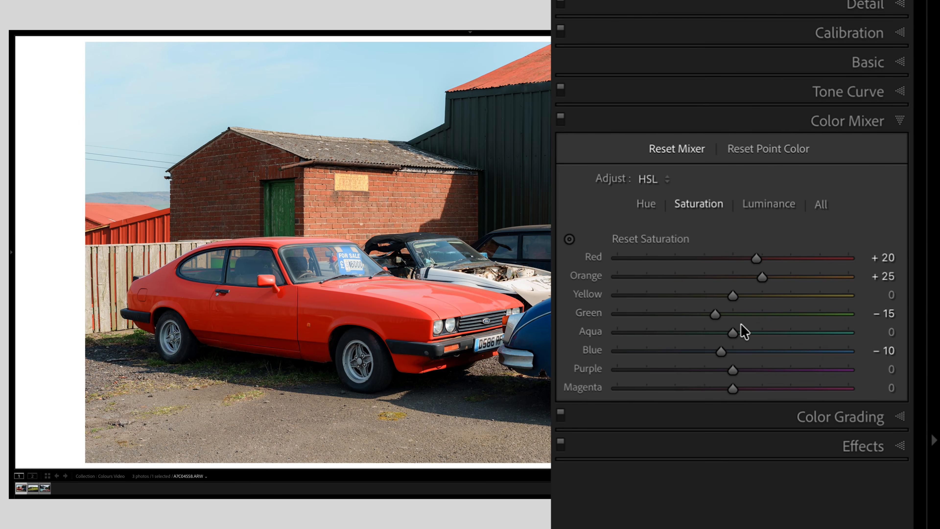
Temporarily drag the Red and Yellow saturation sliders to the maximum to preview which areas they affect.
left_click_drag(756, 256, 936, 247)
key("alt")
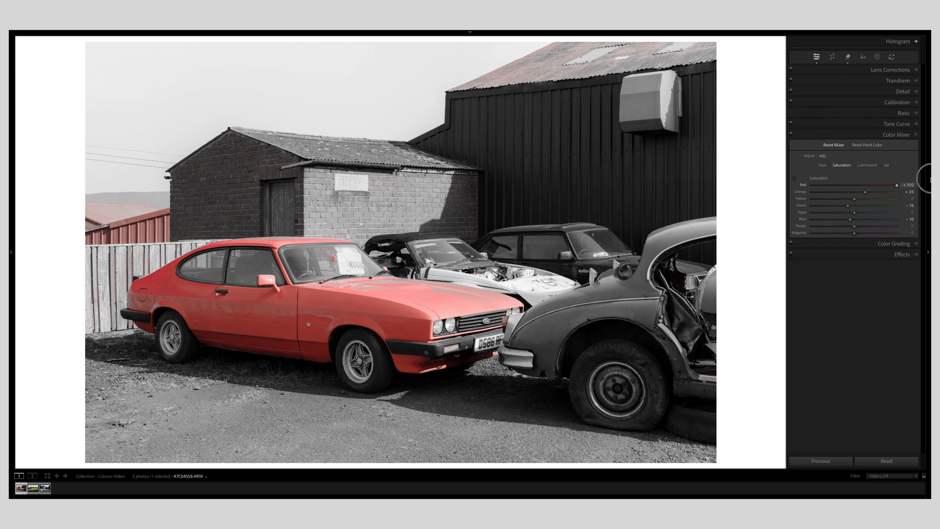
left_click_drag(930, 179, 928, 178)
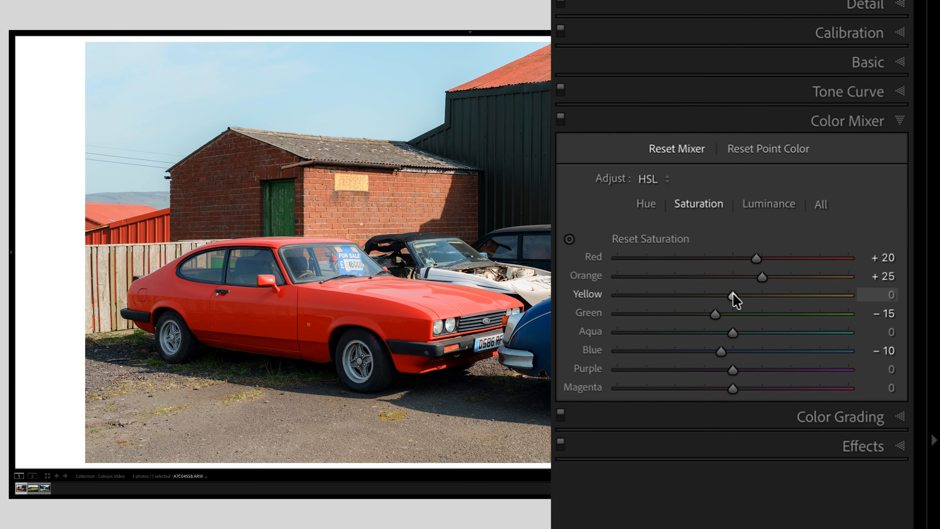
left_click(733, 296)
left_click_drag(745, 294, 938, 265)
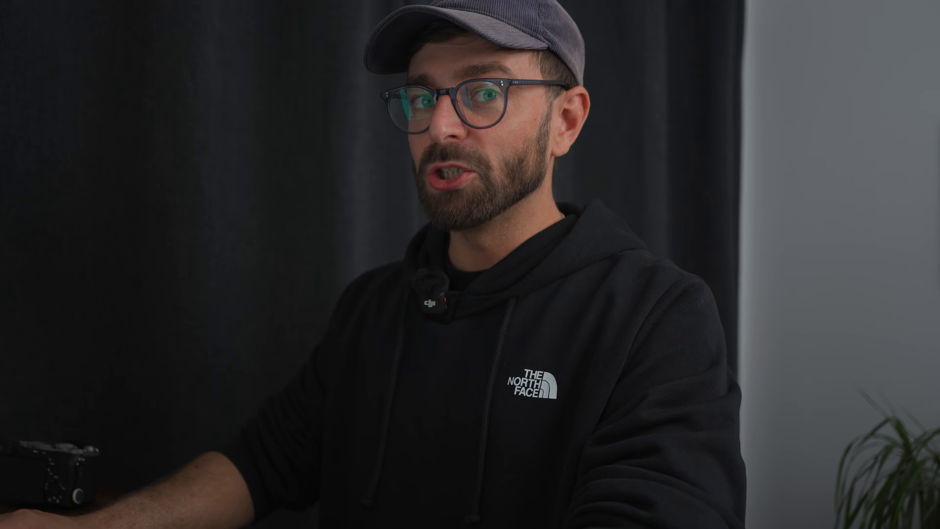
Switch to the grey-step test chart image and zoom into it.
key("Right")
key("Right")
key("Right")
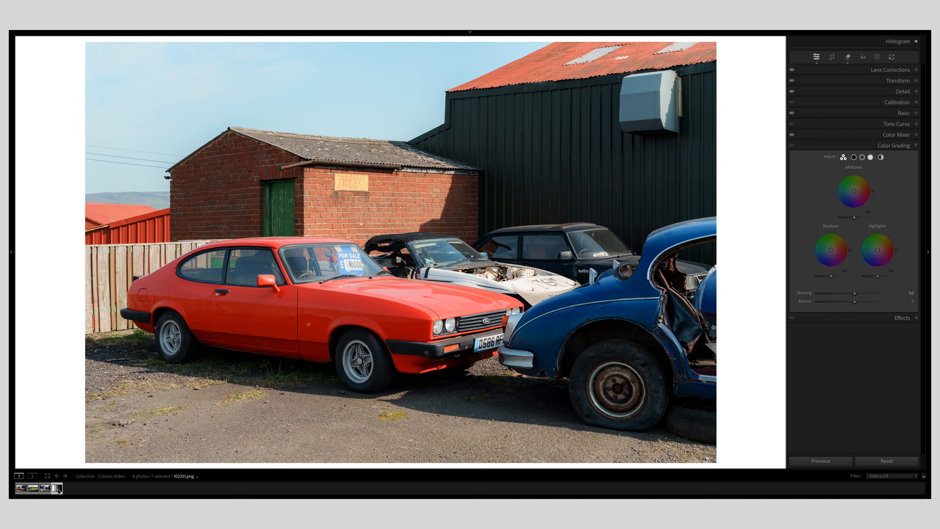
left_click(273, 222)
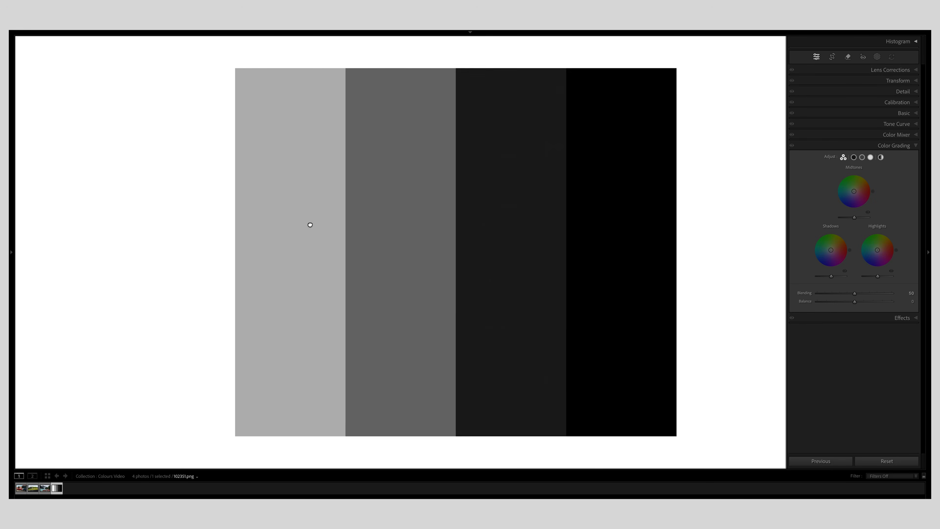
right_click(630, 120)
left_click(657, 151)
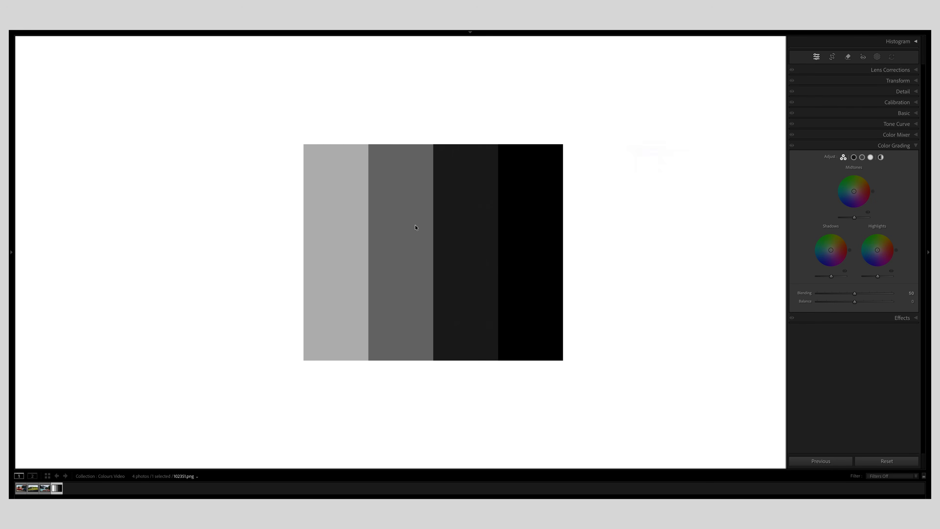
left_click(615, 118)
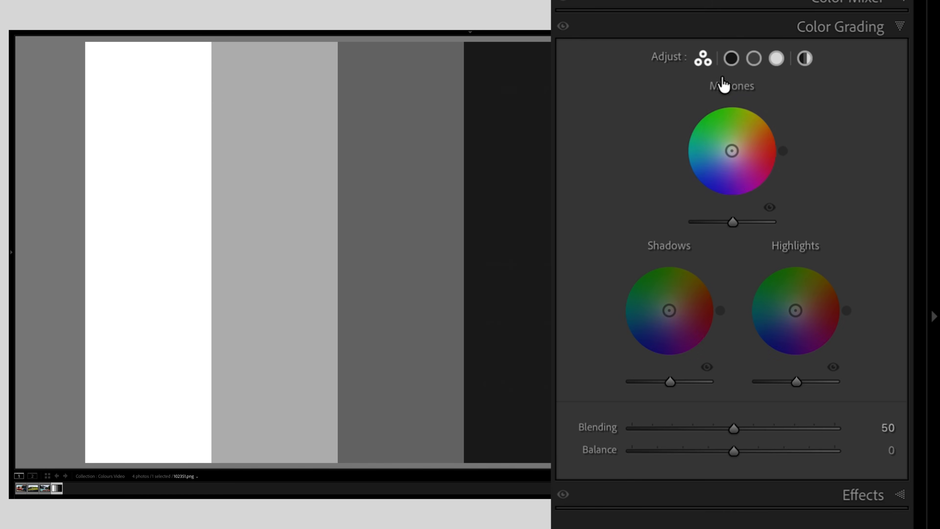
Tint the test chart's shadows yellow at hue 51 and saturation 100, then reset the shadow tint.
left_click(732, 60)
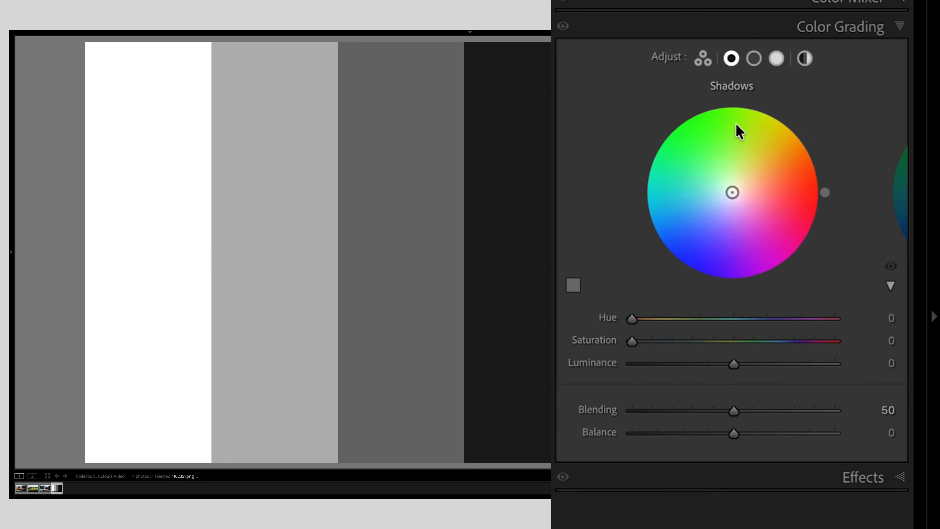
left_click(754, 59)
left_click(777, 59)
left_click(732, 59)
left_click_drag(726, 193, 832, 100)
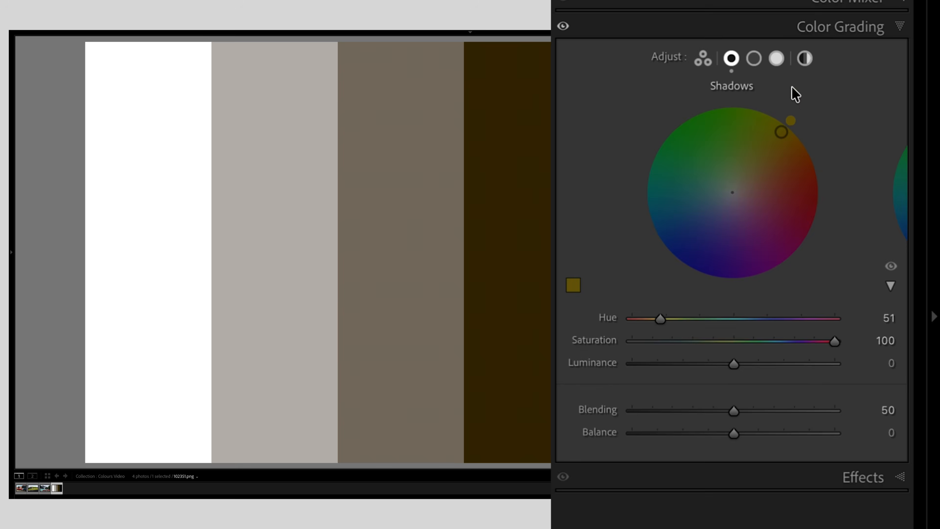
double_click(781, 132)
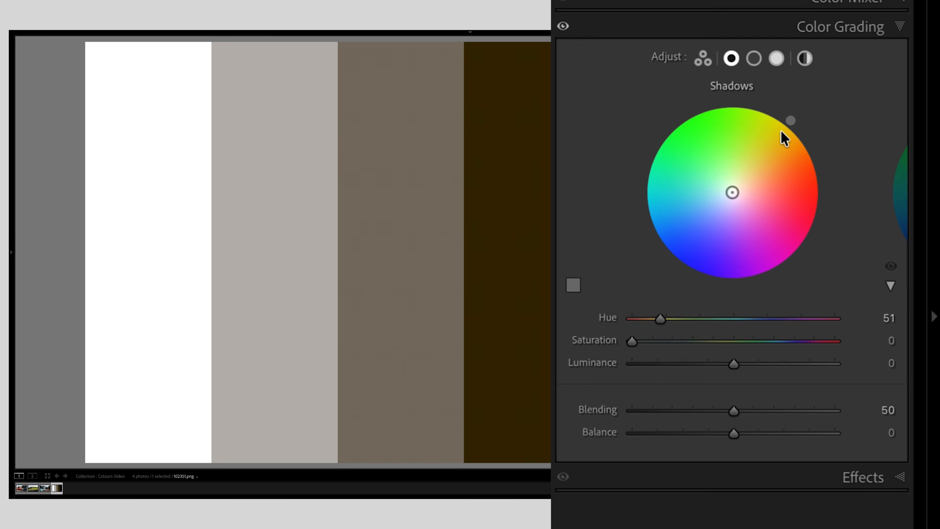
double_click(790, 121)
Push the Highlights colour wheel toward yellow on the test chart.
left_click(776, 59)
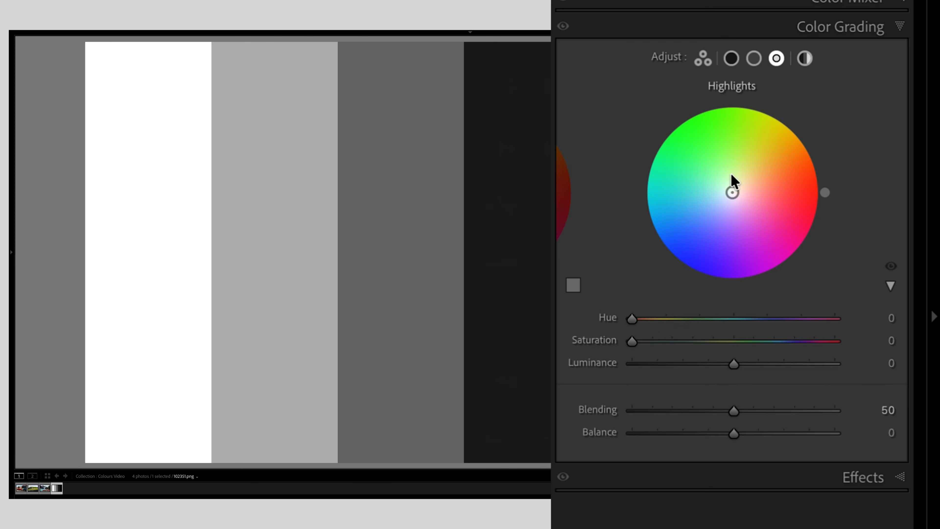
left_click_drag(733, 194, 783, 139)
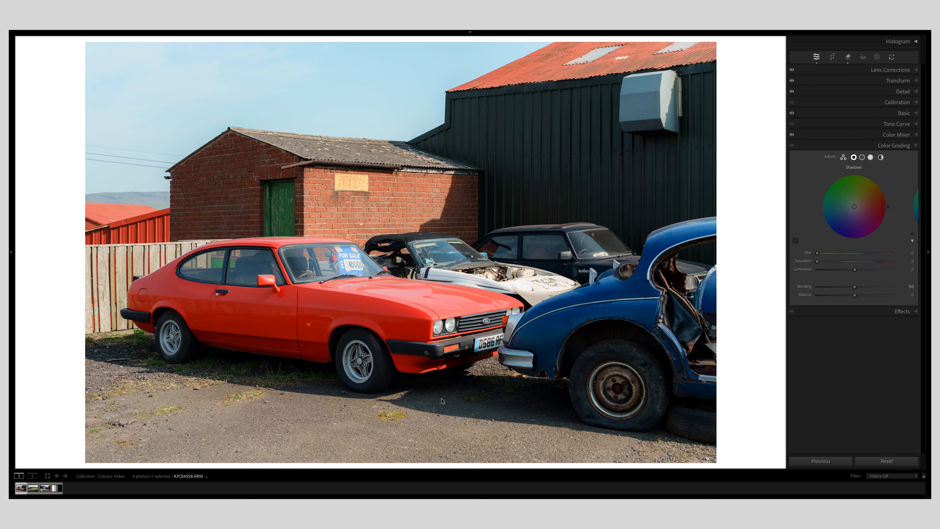
On the car photo, tint the shadows with Color Grading hue 38 and saturation 15.
left_click(442, 401)
left_click_drag(458, 391, 567, 248)
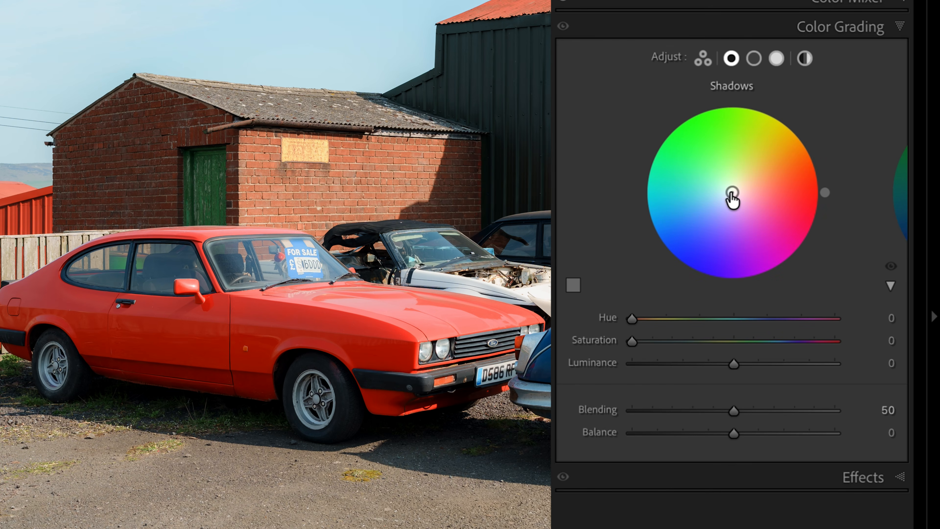
left_click_drag(733, 197, 846, 104)
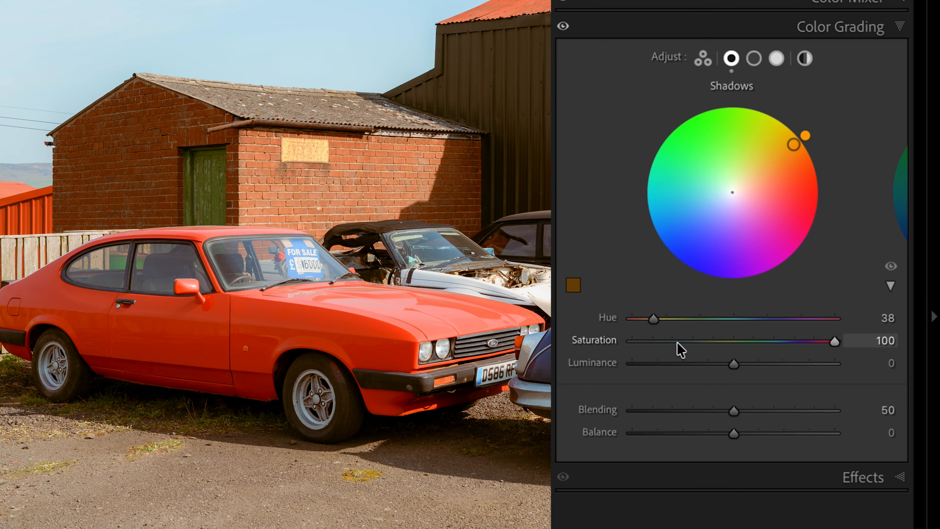
double_click(595, 340)
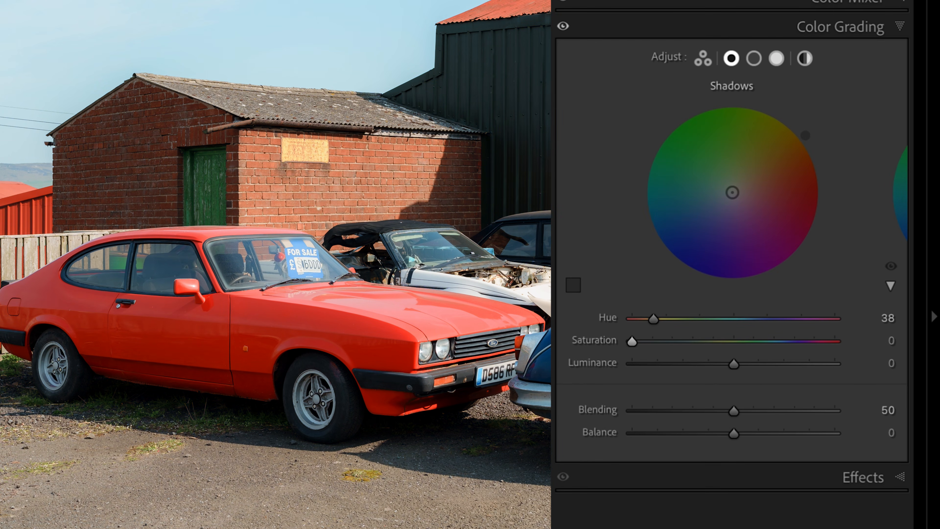
left_click(652, 341)
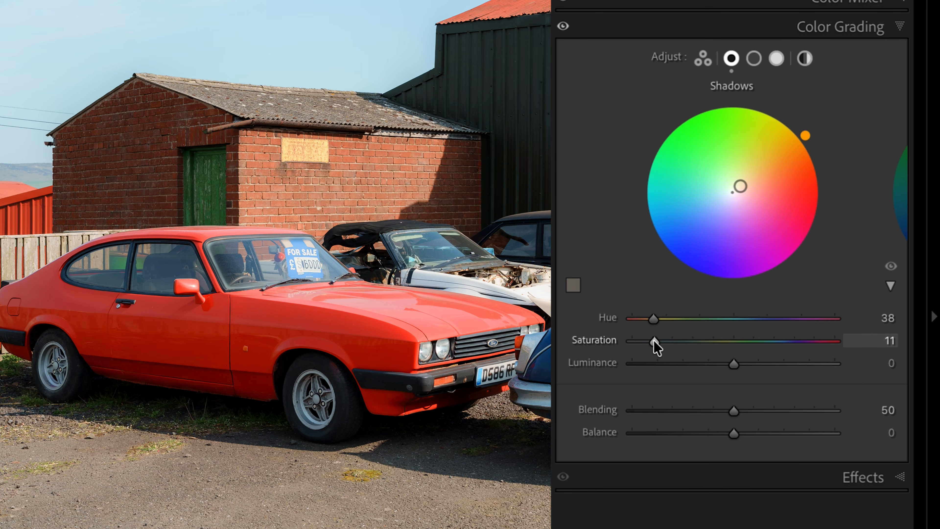
left_click(883, 341)
type("1")
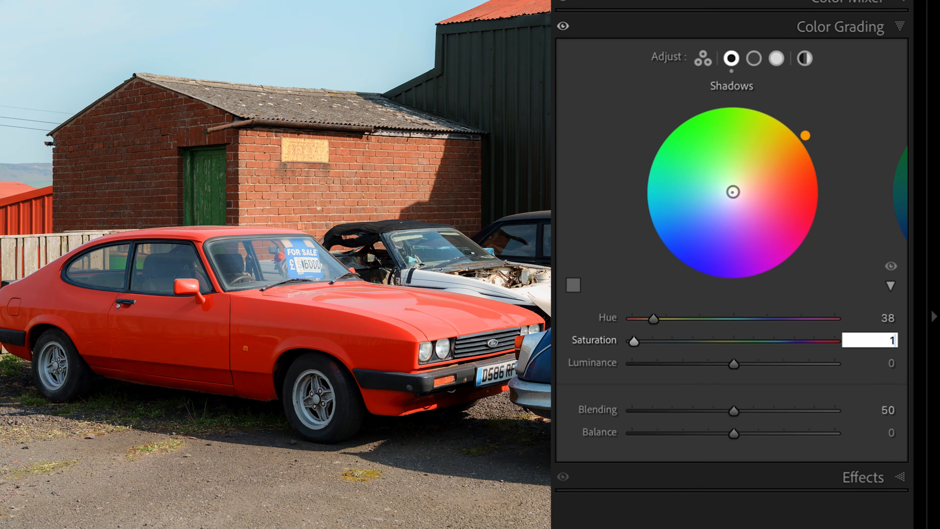
key("Return")
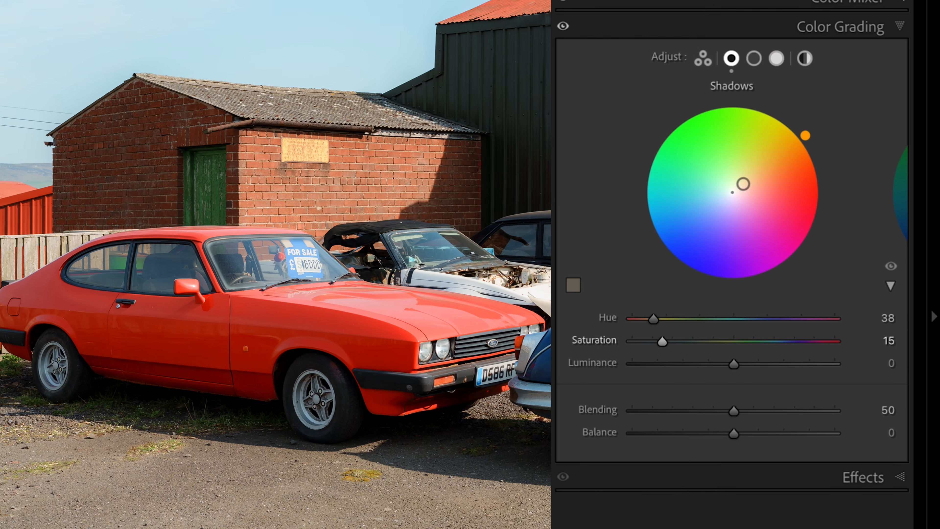